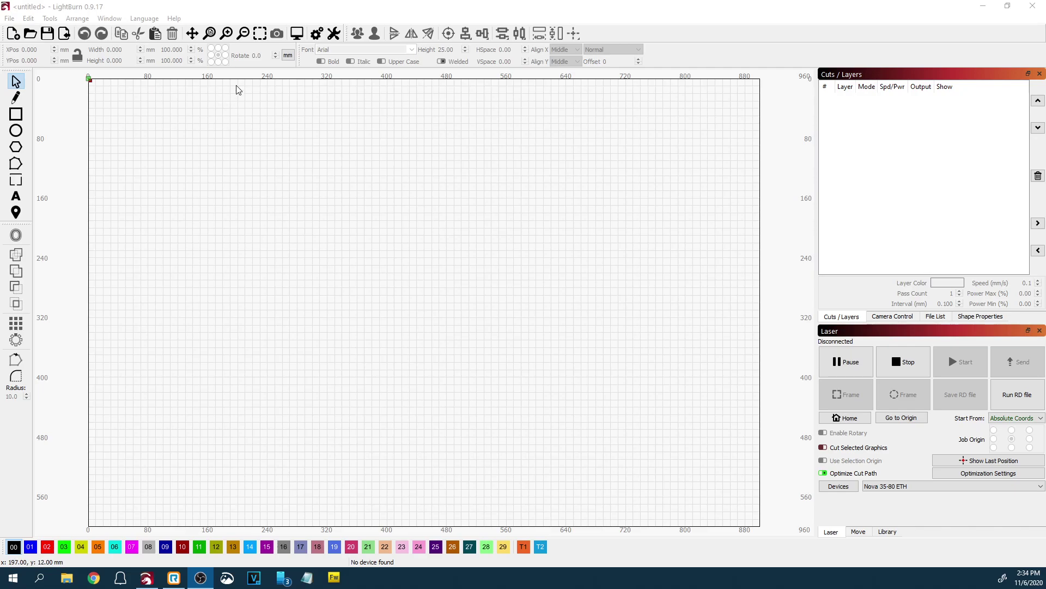
click(174, 19)
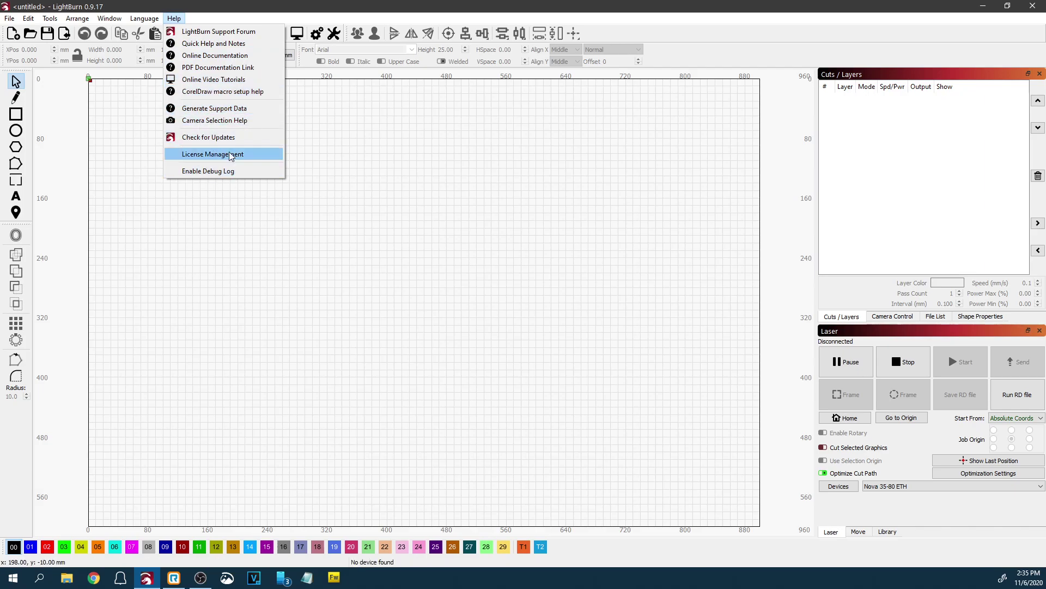
click(431, 156)
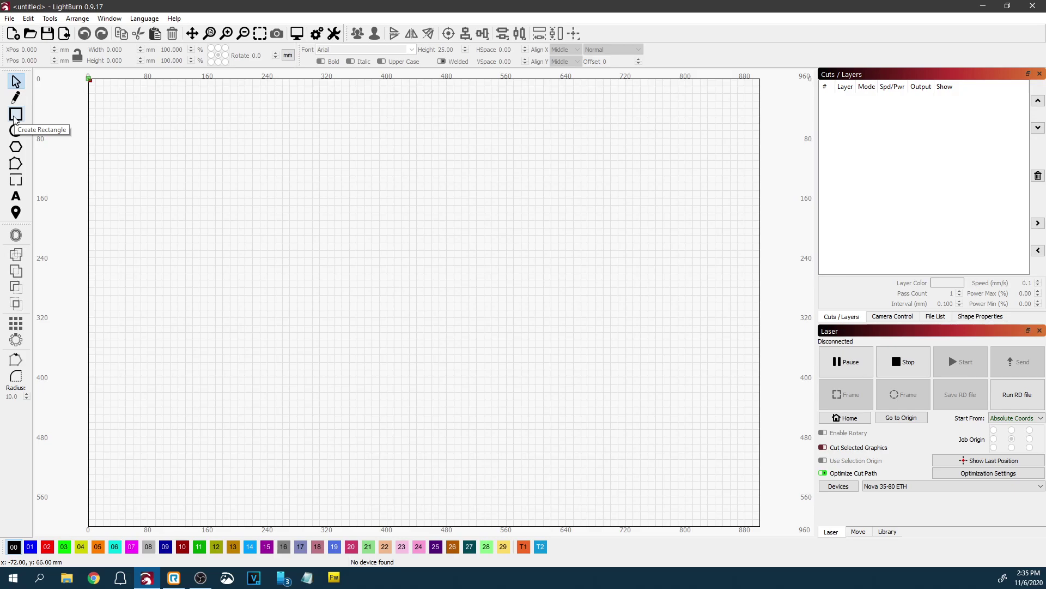
key(F1)
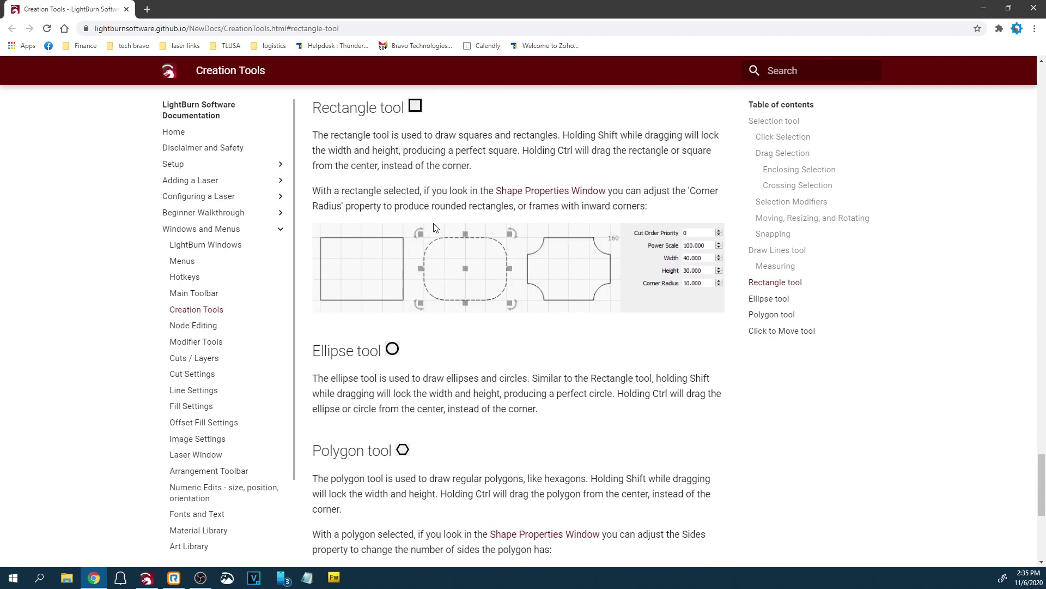
click(126, 9)
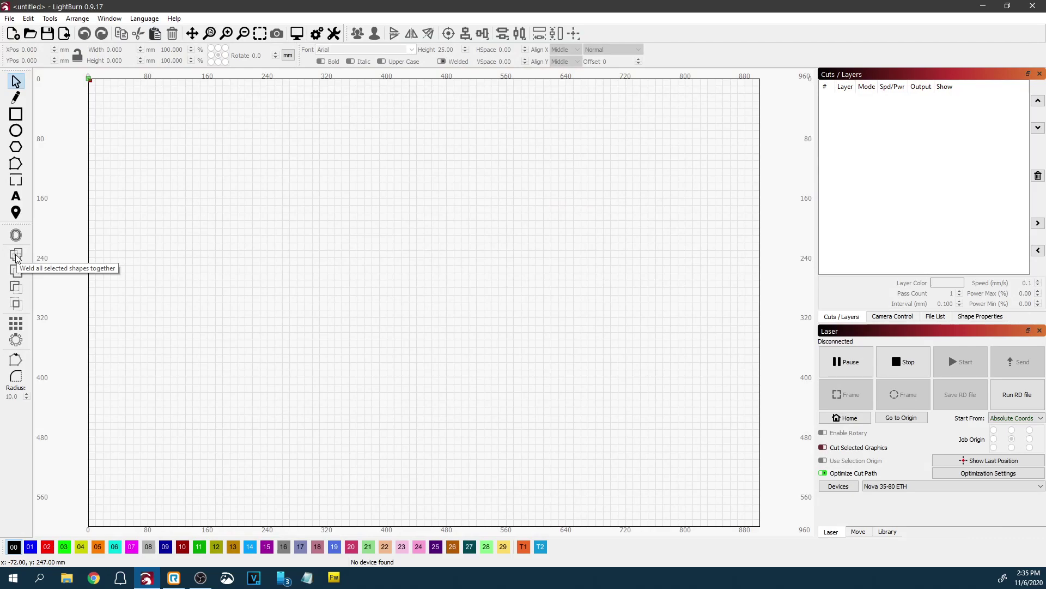
key(F1)
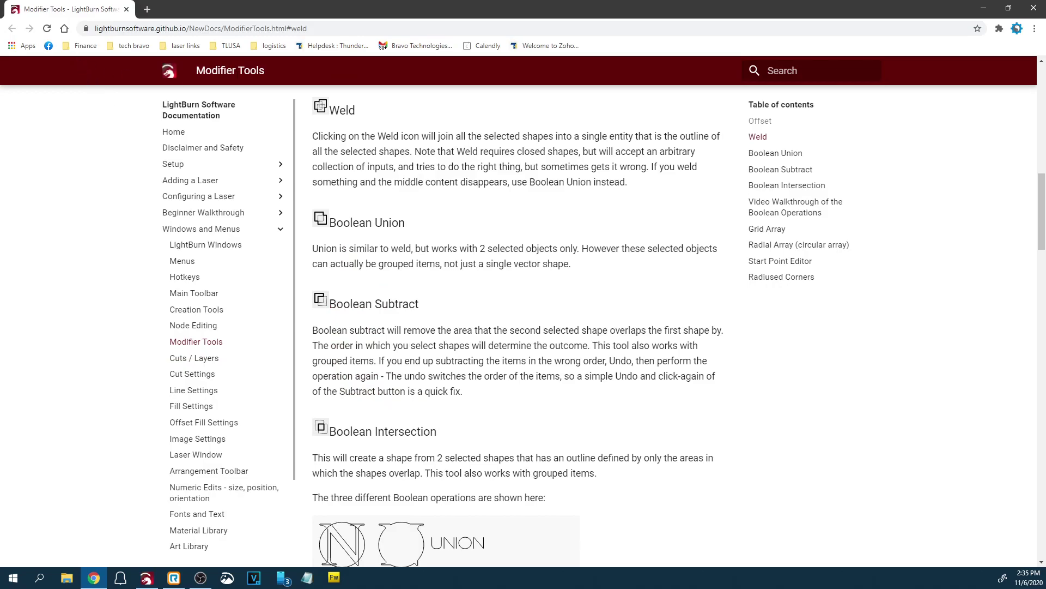
click(1034, 10)
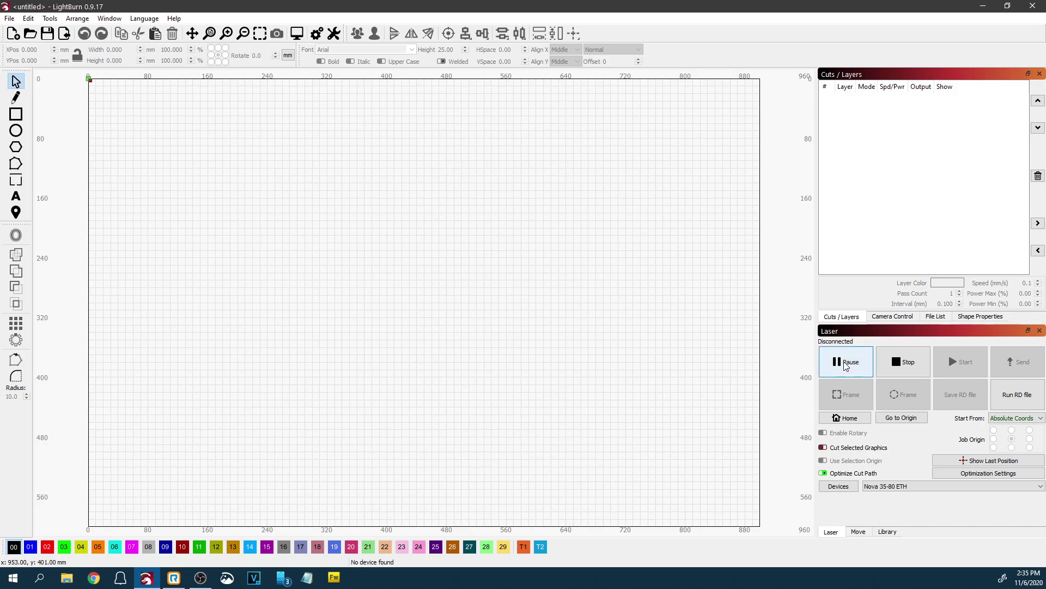
key(F1)
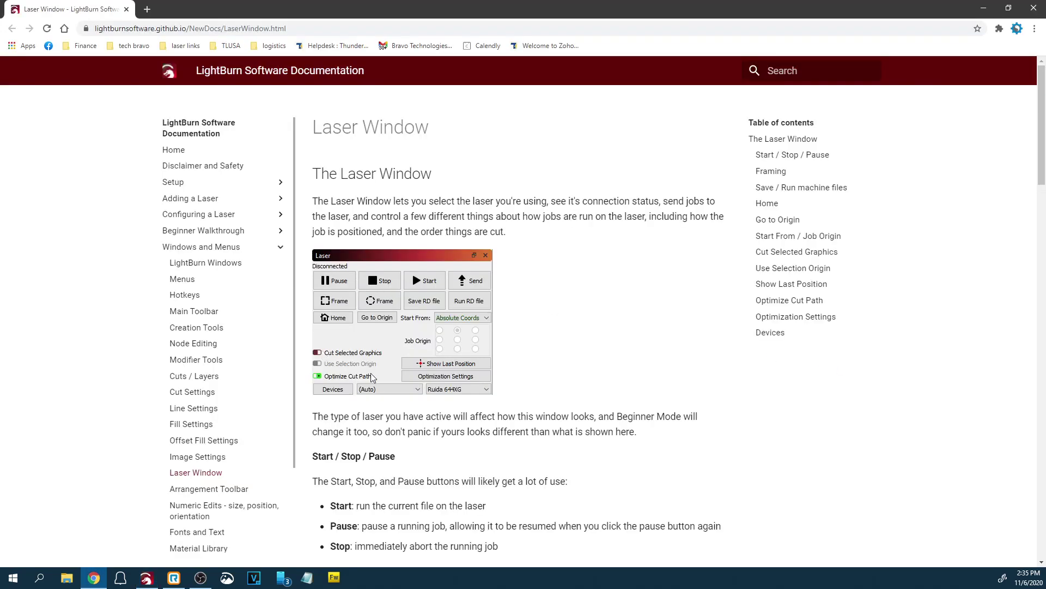
scroll(394, 400, down, 1)
scroll(393, 400, down, 2)
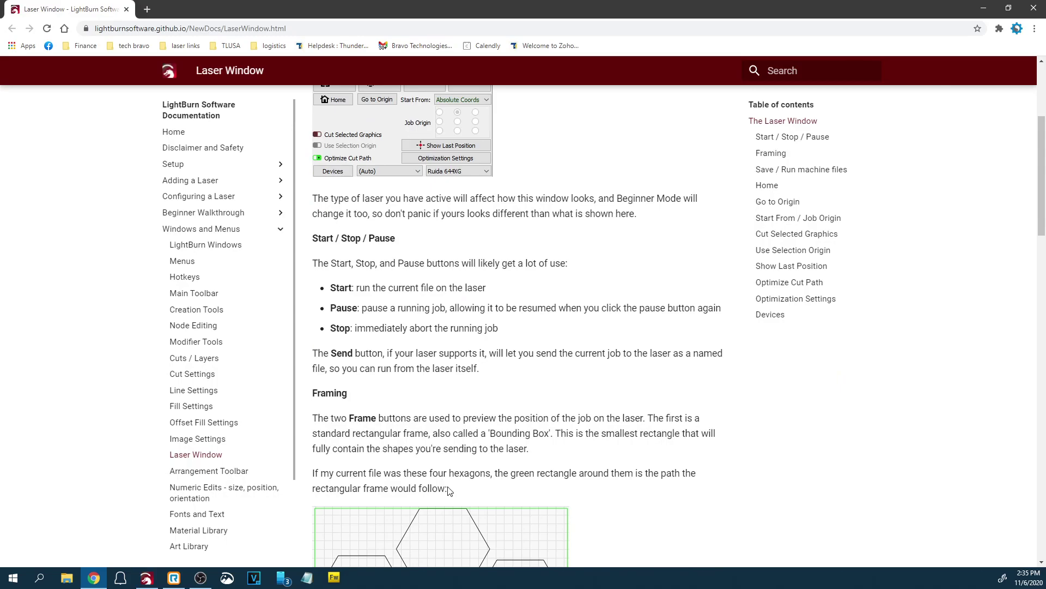
scroll(428, 257, up, 1)
scroll(428, 257, up, 3)
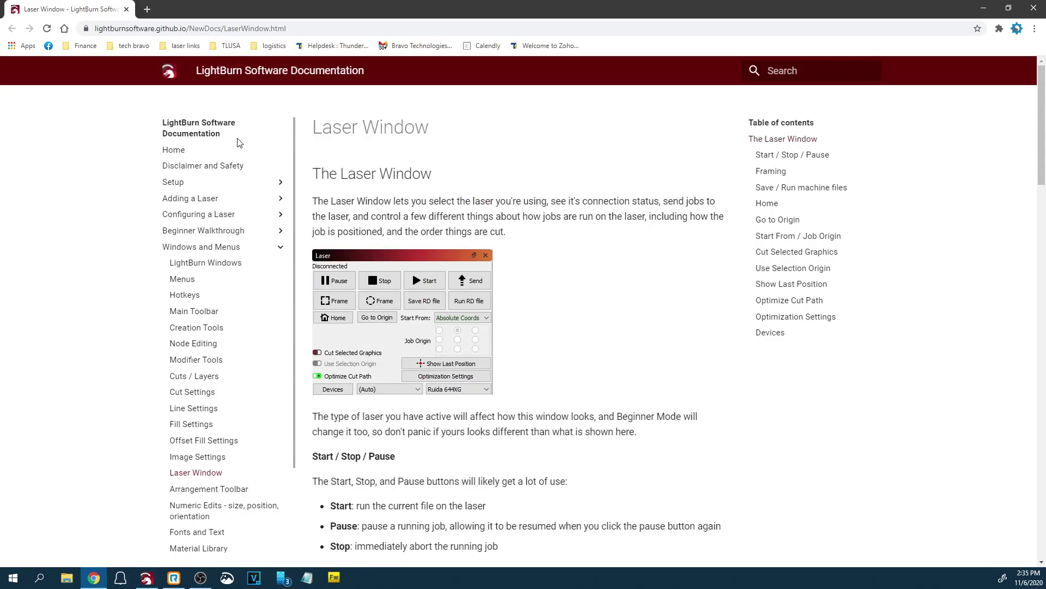
click(126, 8)
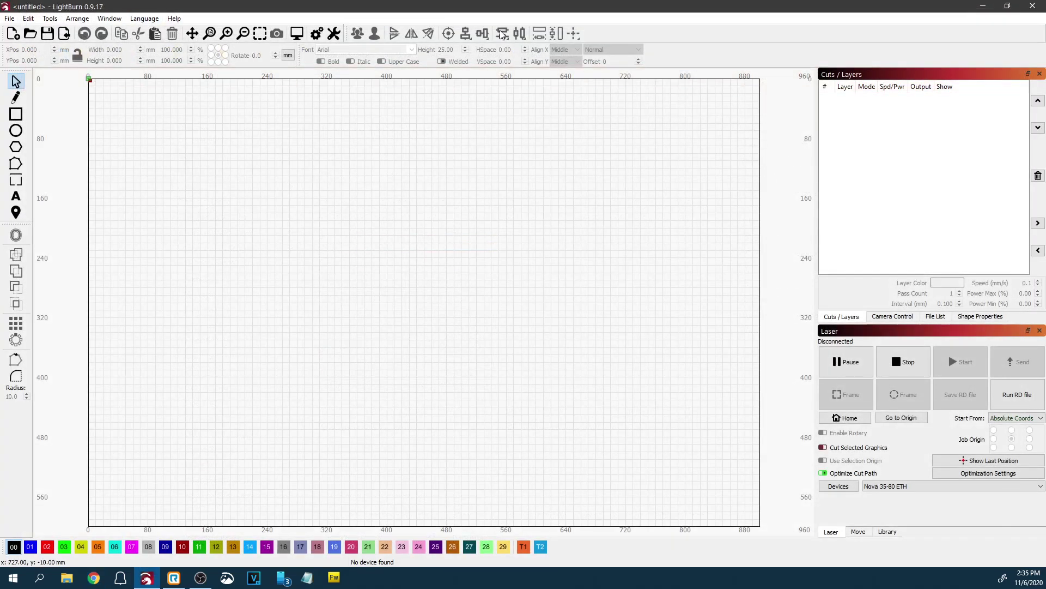
click(174, 19)
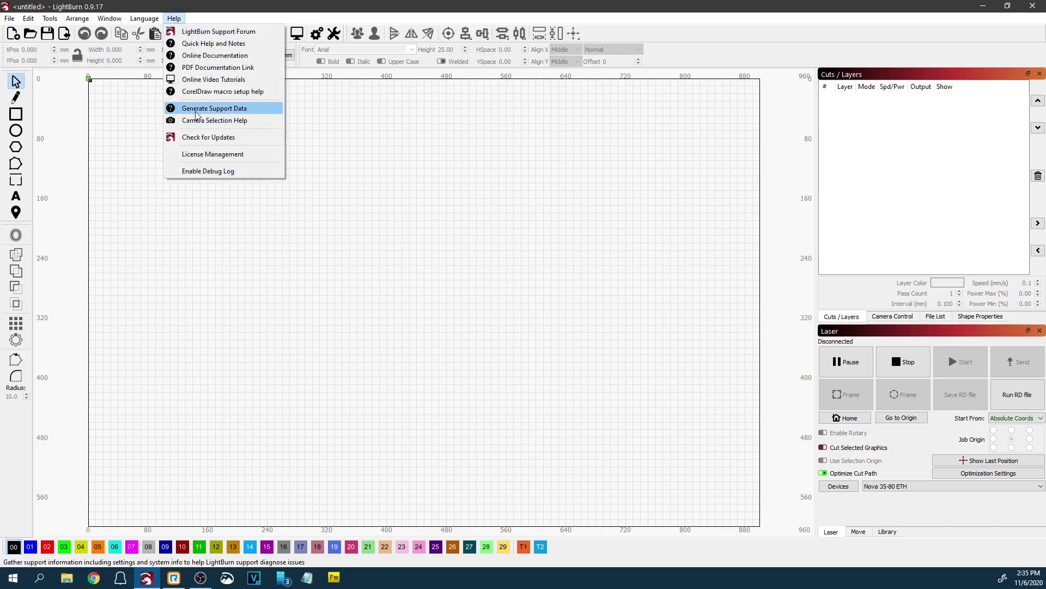
click(65, 208)
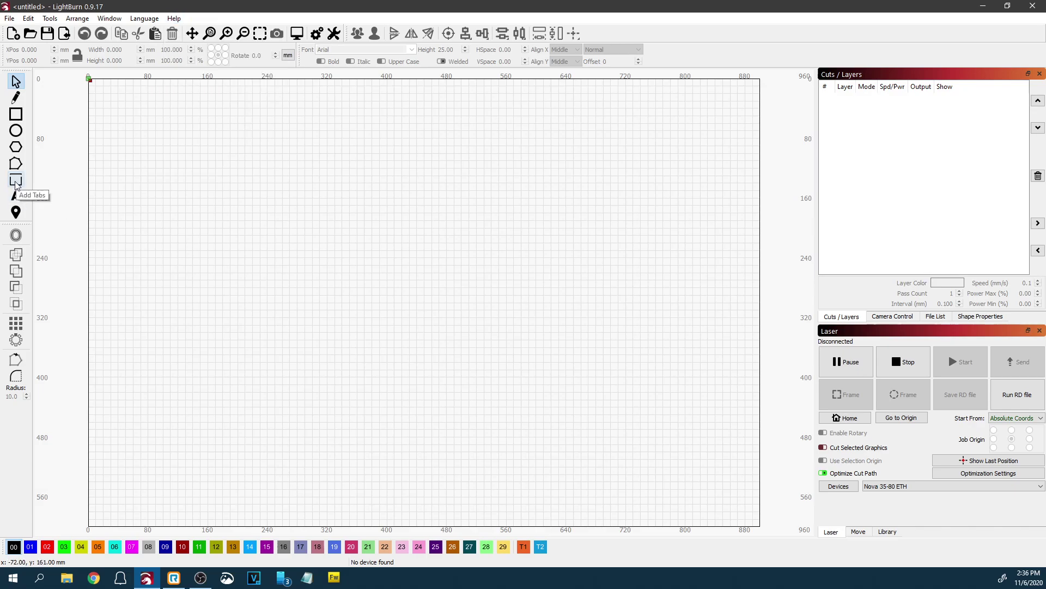
key(F1)
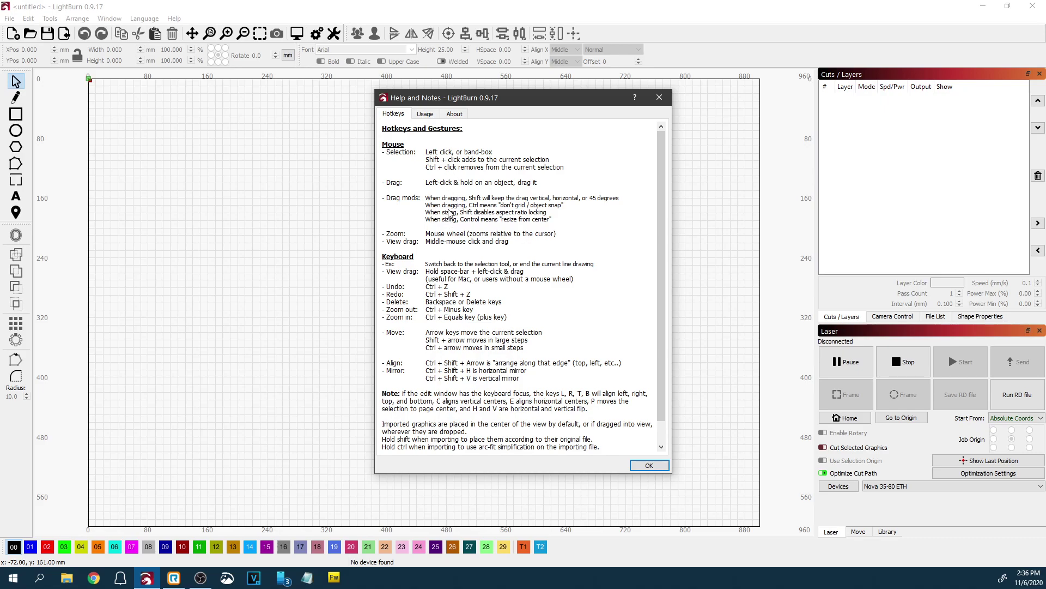
click(659, 97)
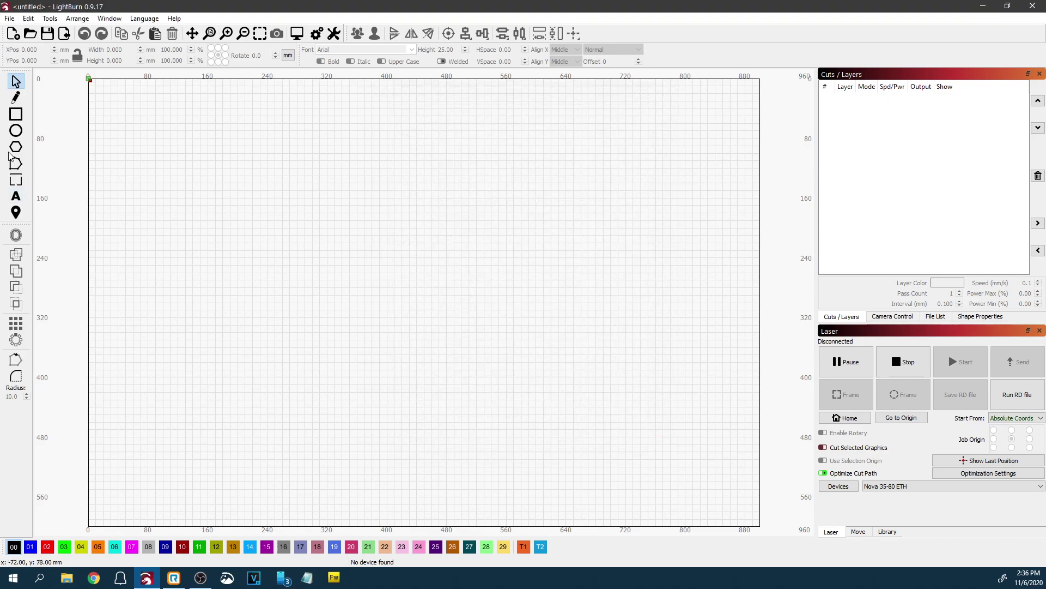
key(F1)
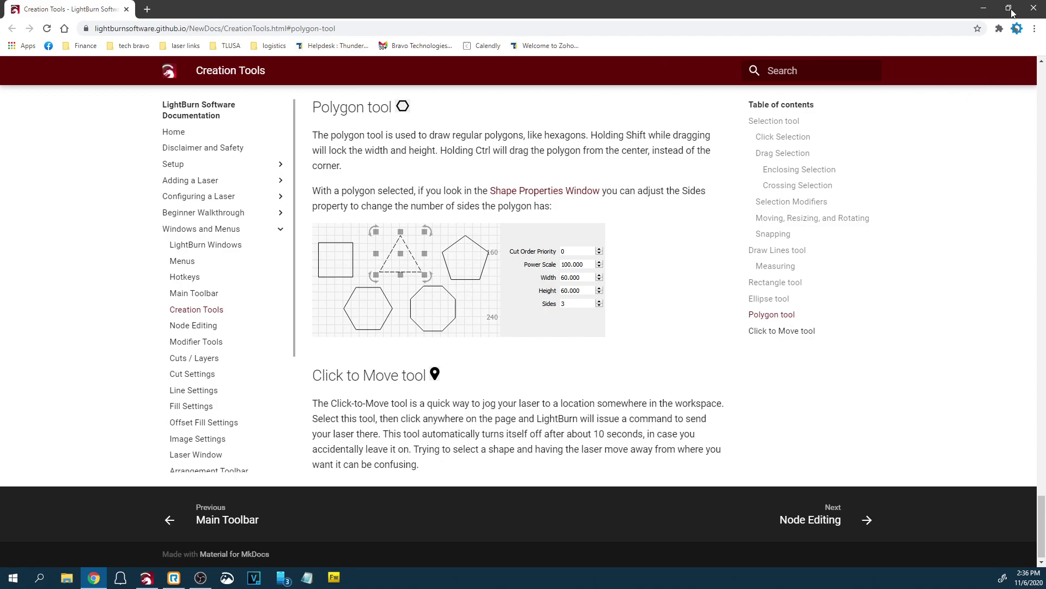
click(1037, 10)
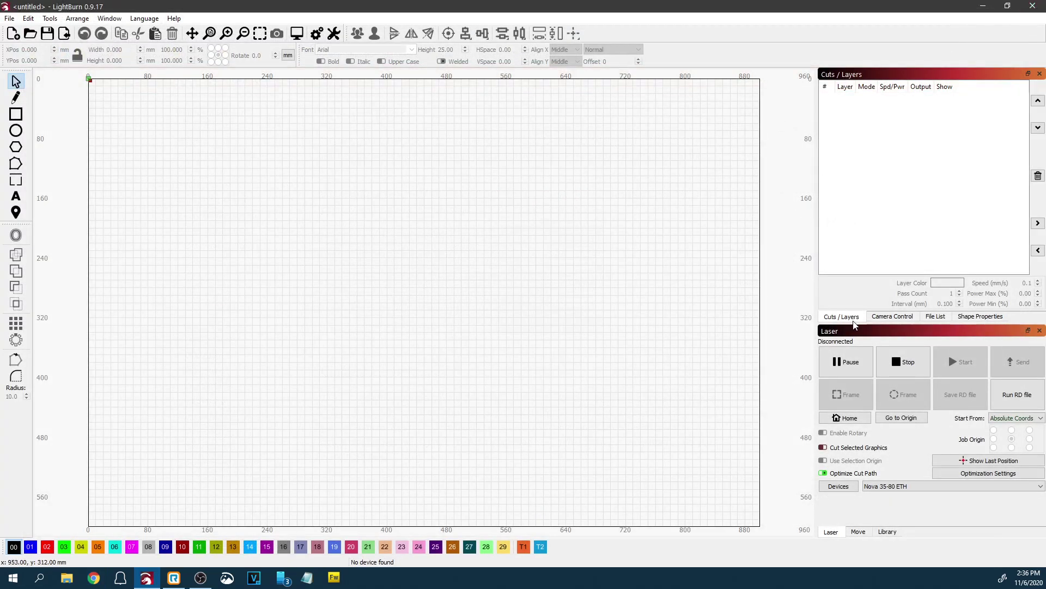